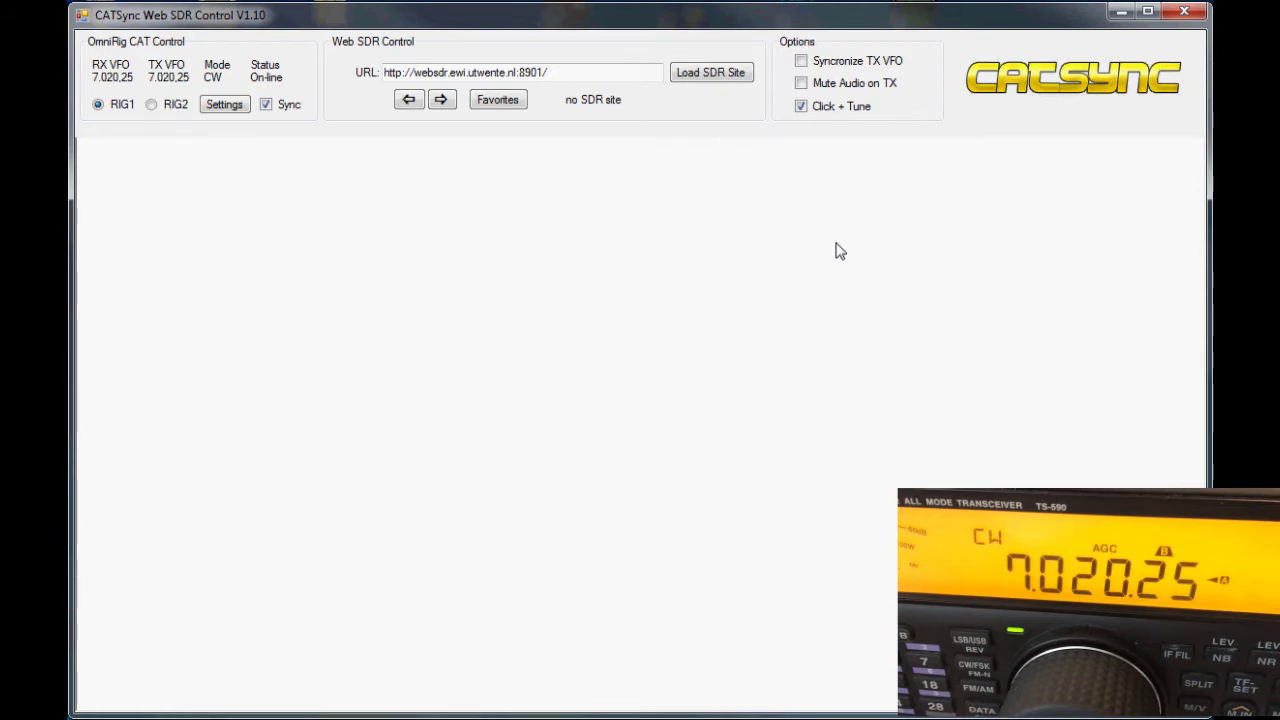
# - Load the Twente WebSDR site and zoom its waterfall scale to 7015–7045 kHz
pyautogui.click(733, 78)
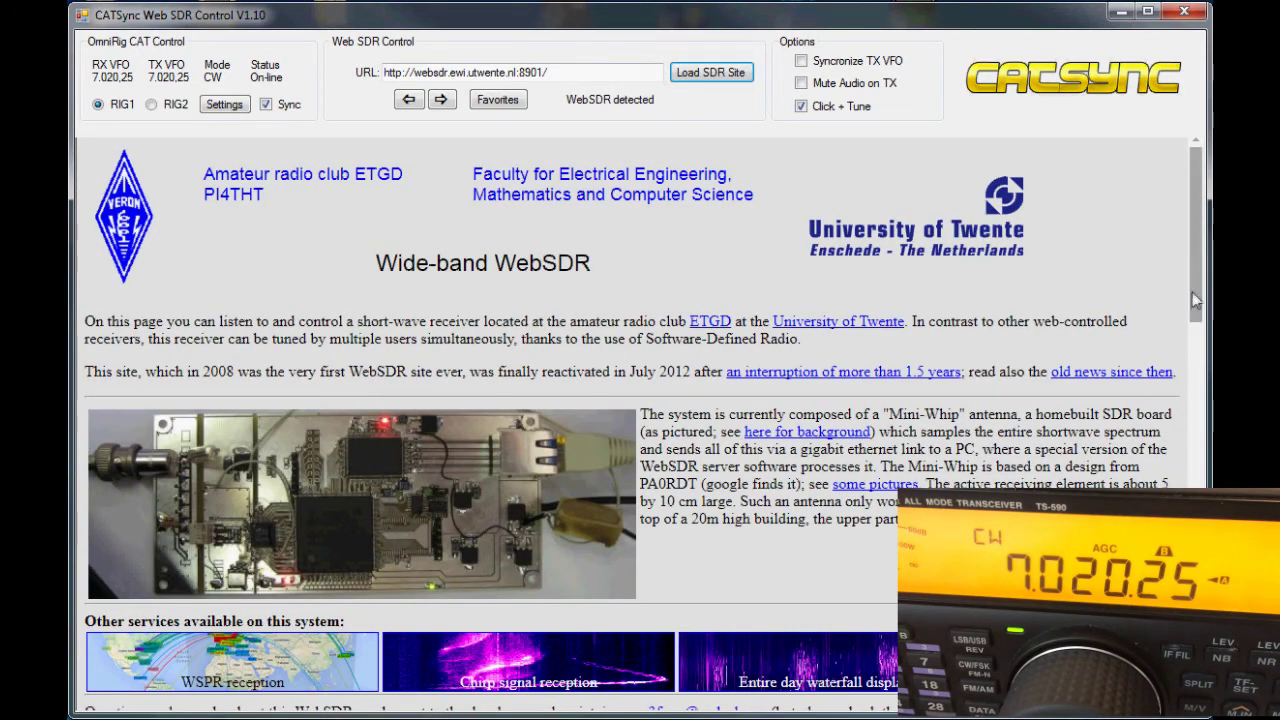
pyautogui.scroll(-5, 1188, 357)
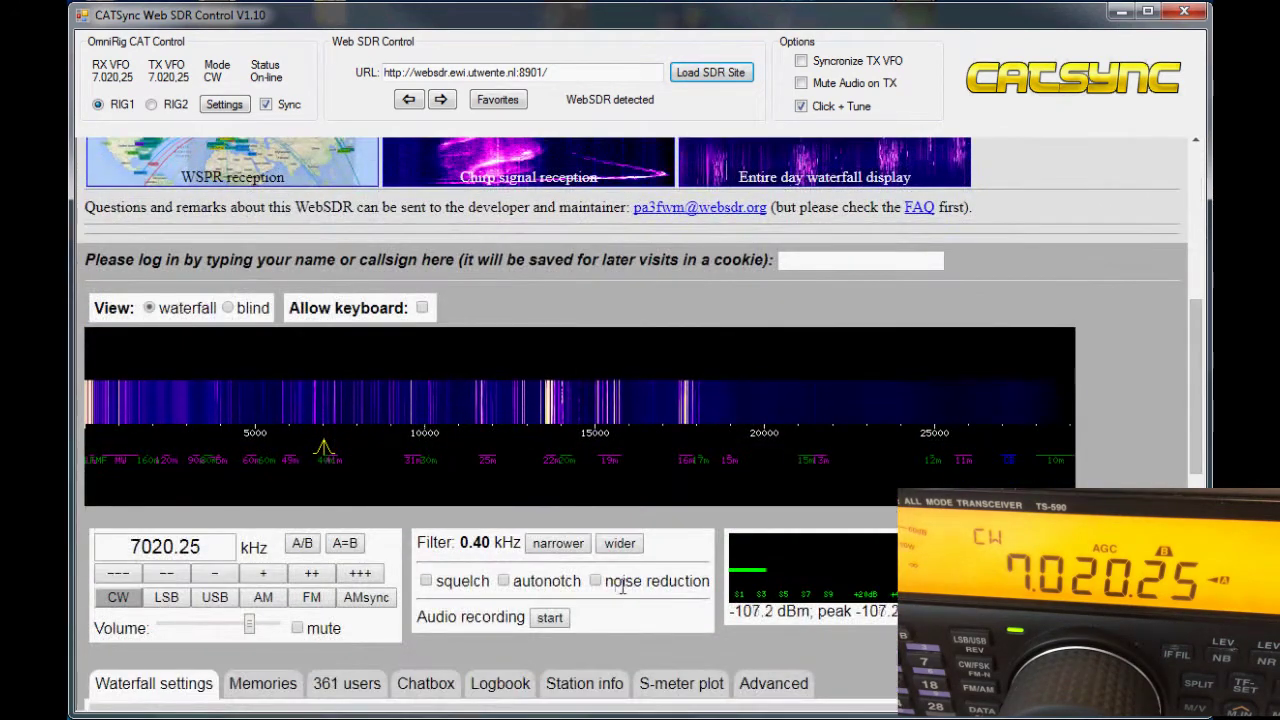
pyautogui.scroll(7, 232, 425)
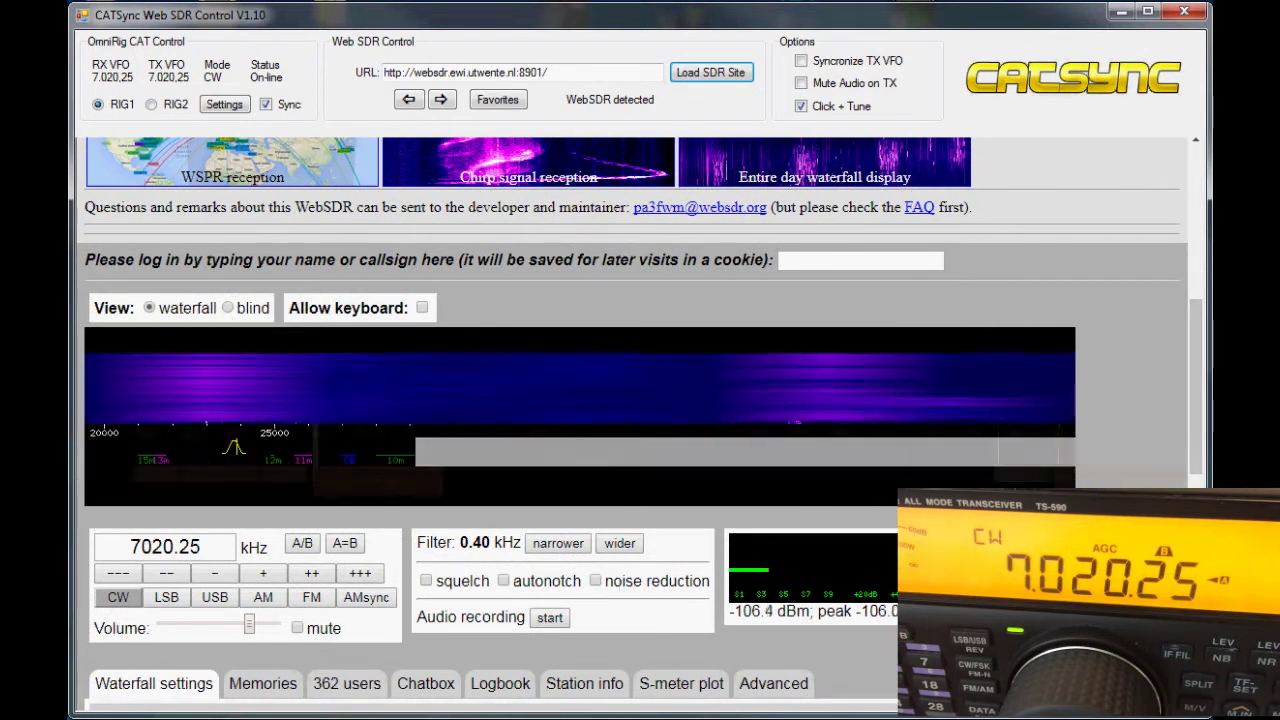
pyautogui.scroll(5, 232, 425)
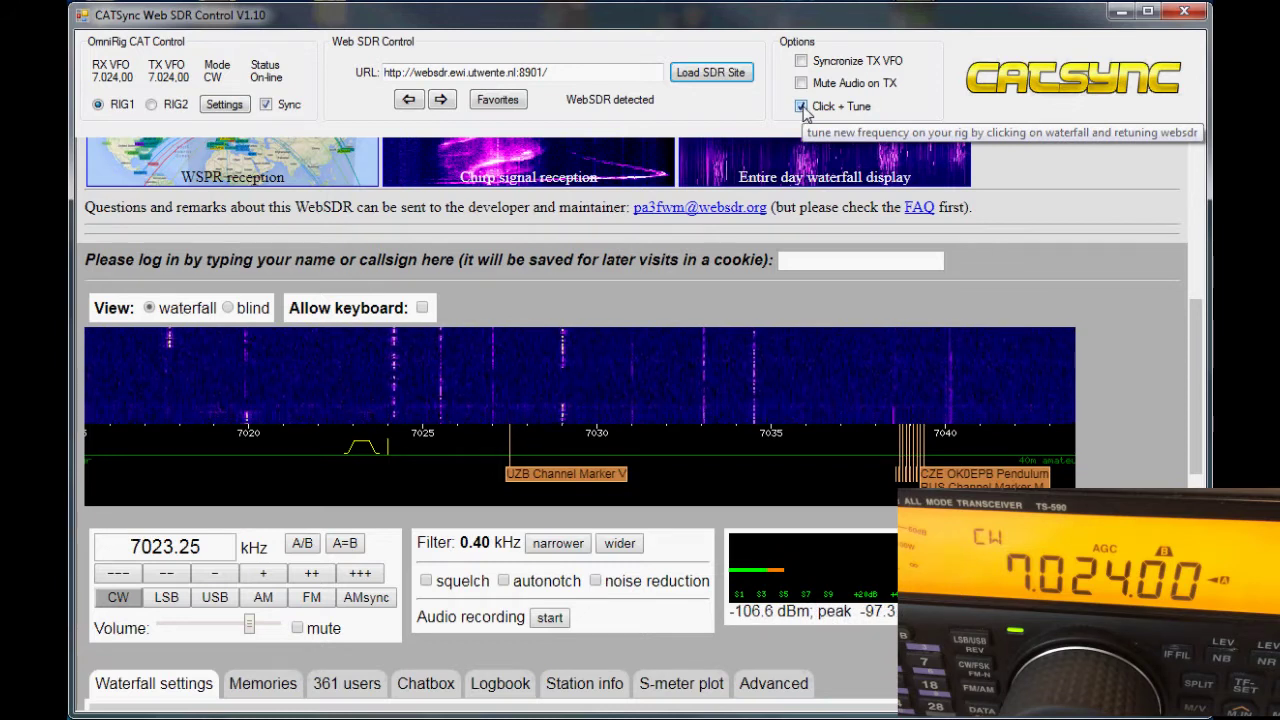
# - Retune receiver and radio to 7029, 7024.81 and 7019.77 kHz, then back to 7029 kHz
pyautogui.click(561, 438)
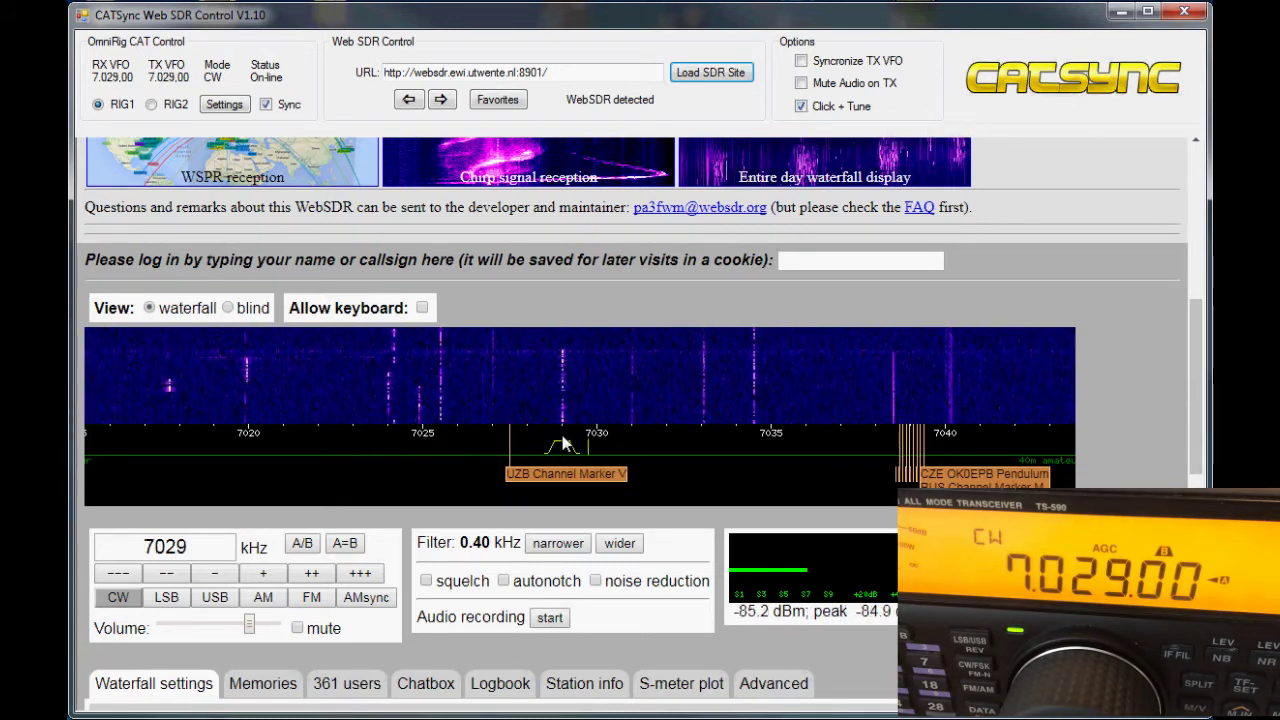
pyautogui.click(416, 444)
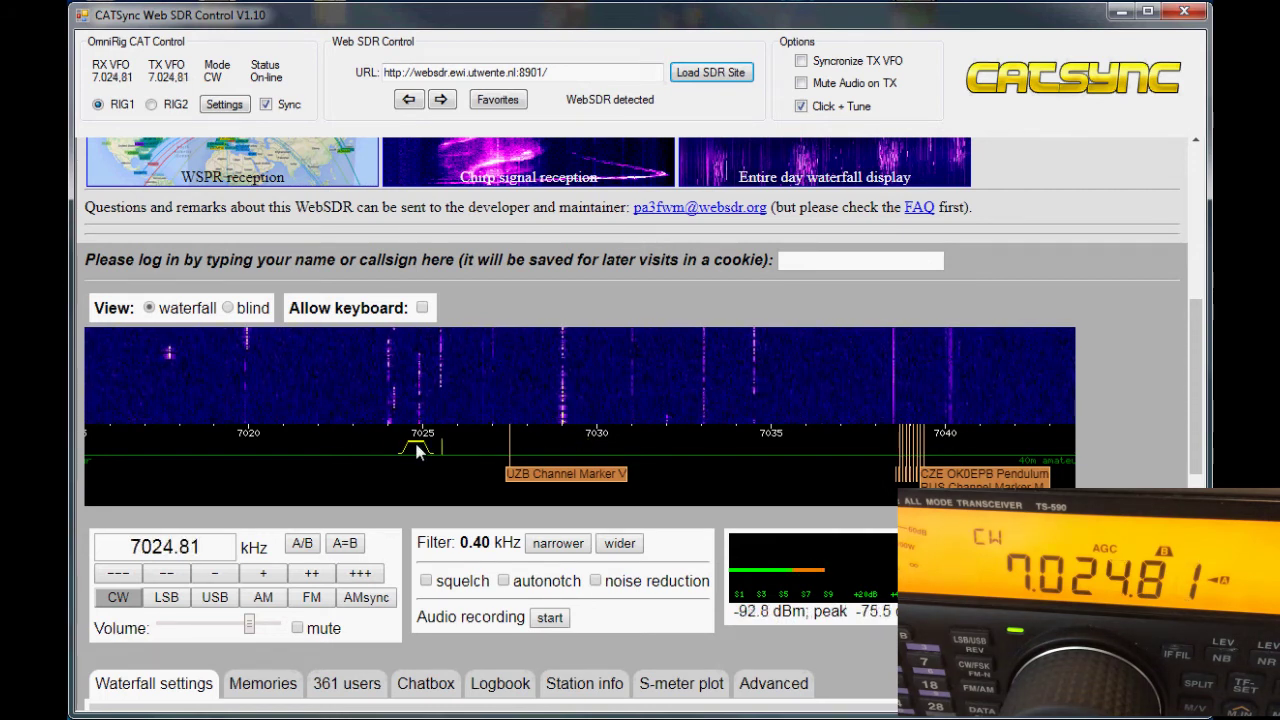
pyautogui.click(241, 445)
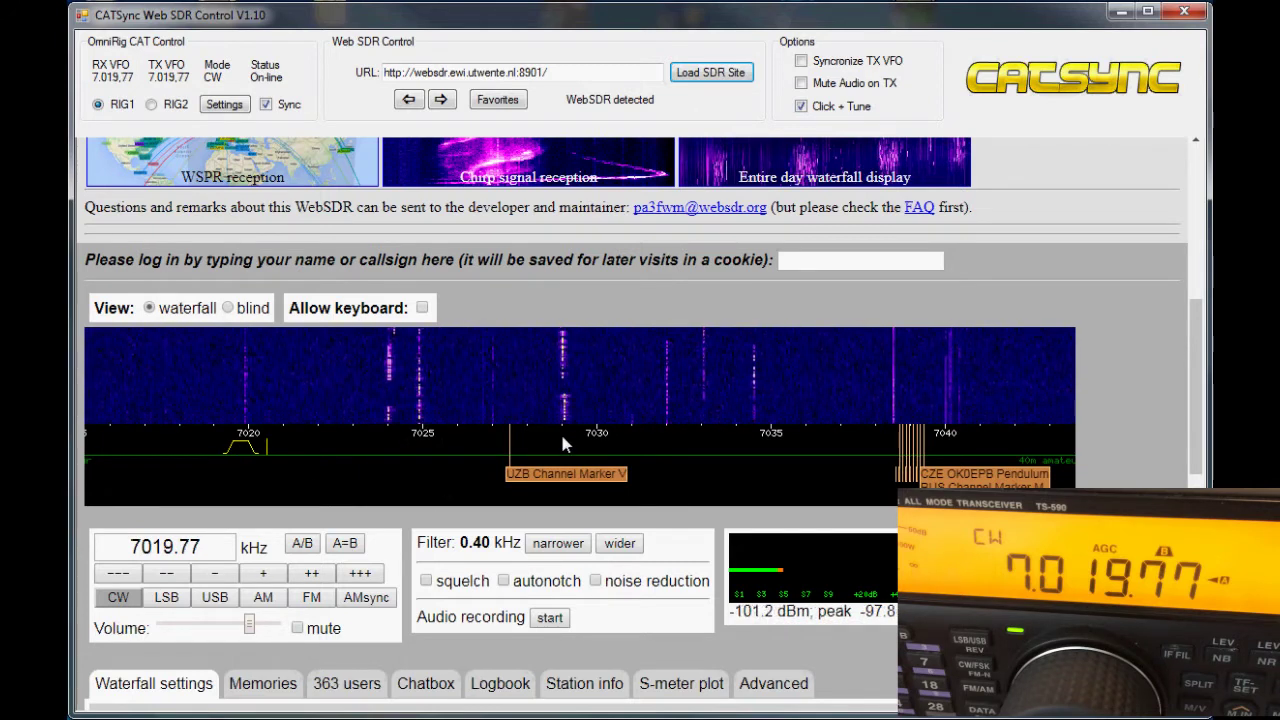
pyautogui.click(570, 474)
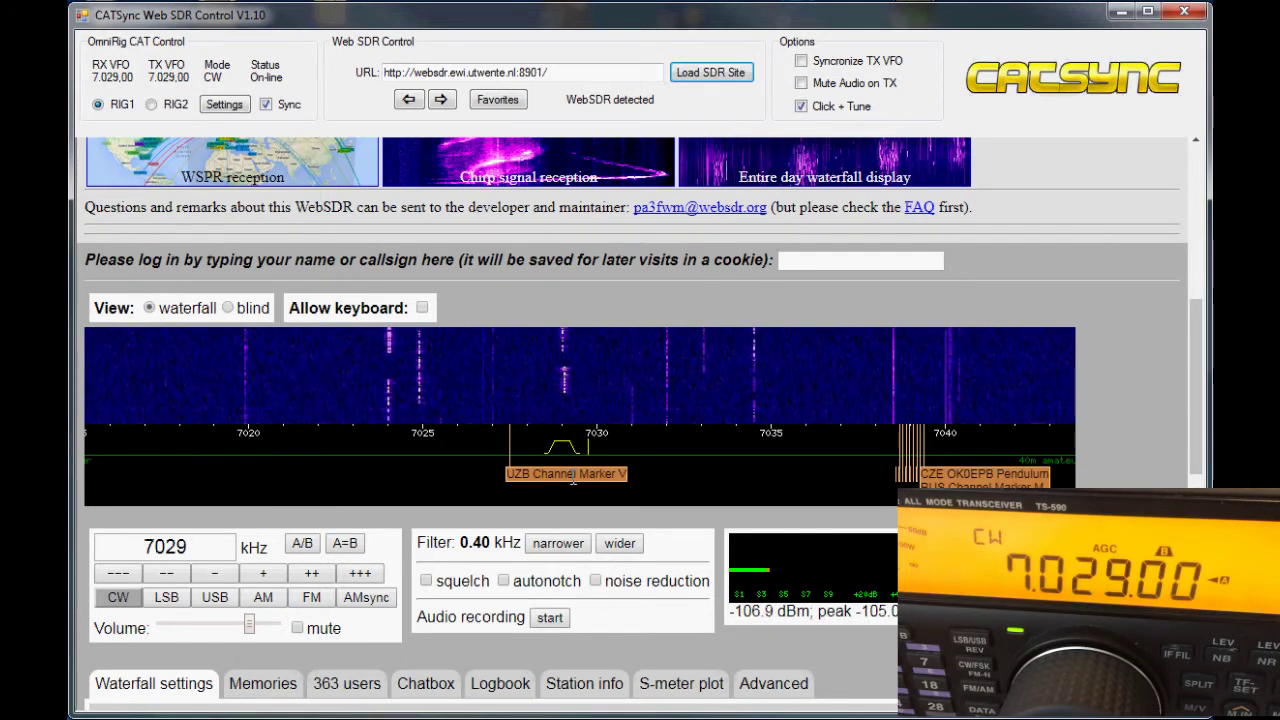
# - Cycle the mode through LSB, USB and AM back to CW, then slide the passband to about 7024 kHz
pyautogui.click(168, 598)
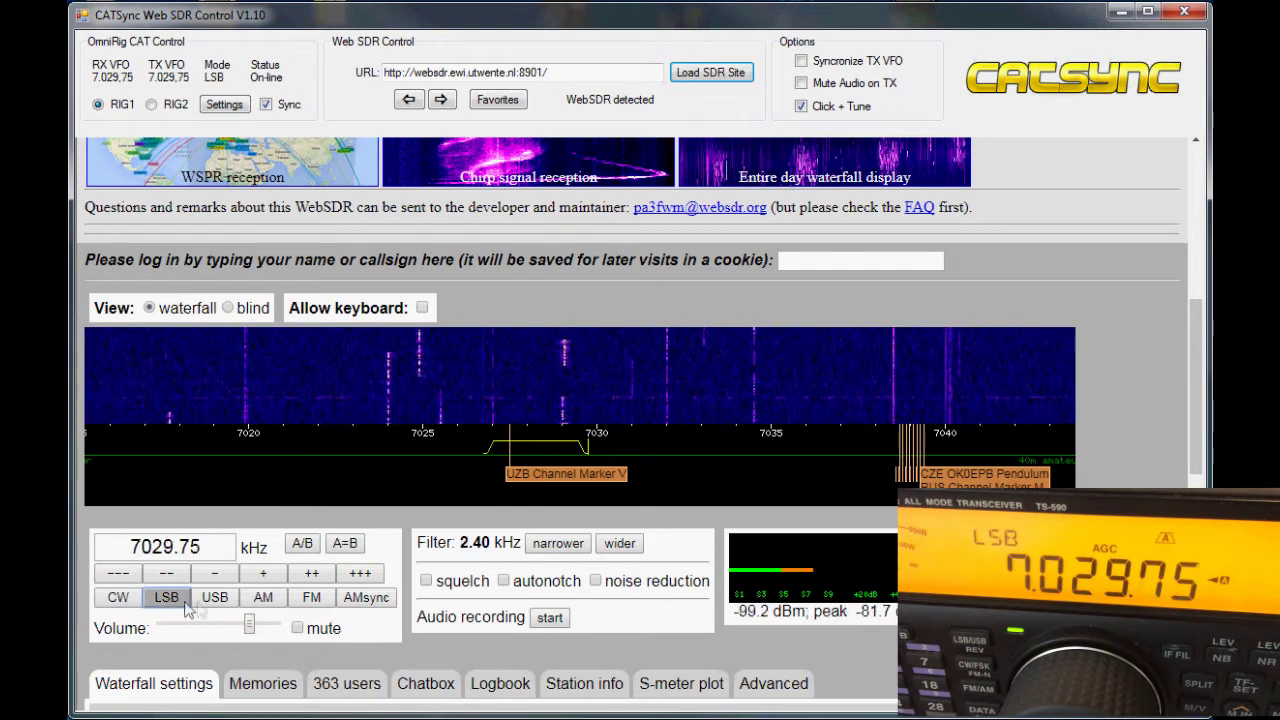
pyautogui.click(217, 600)
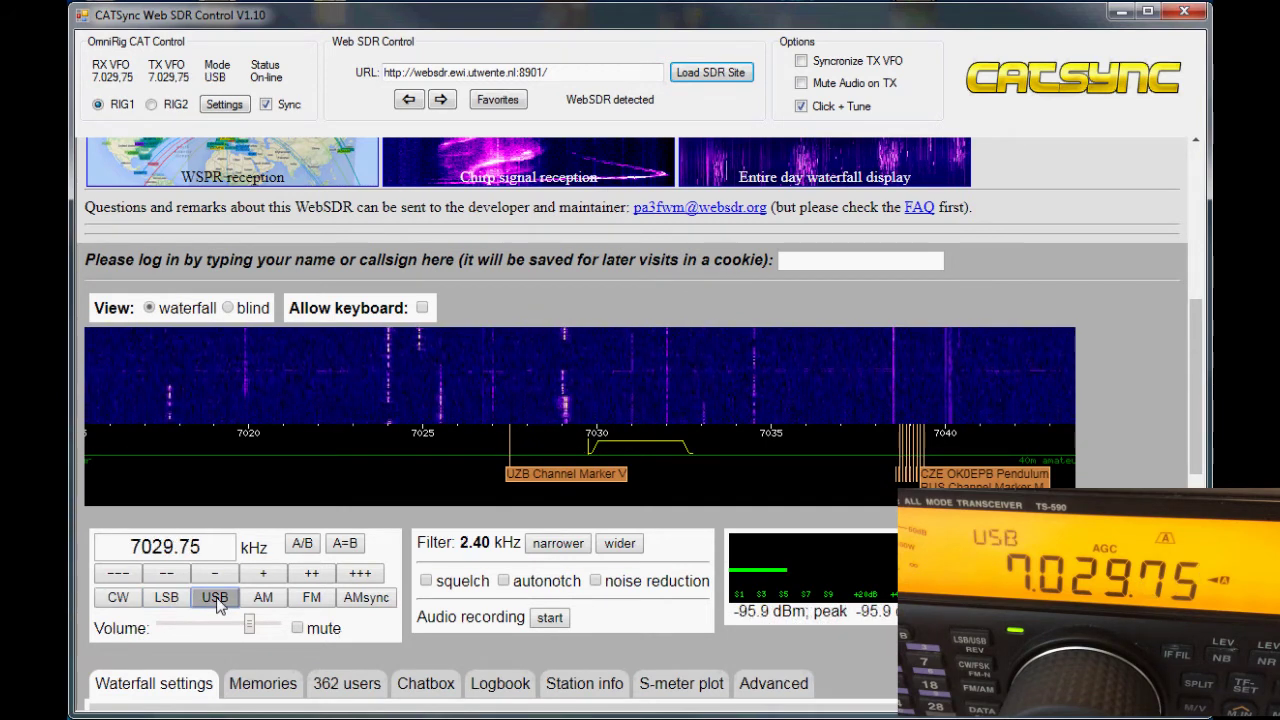
pyautogui.click(263, 597)
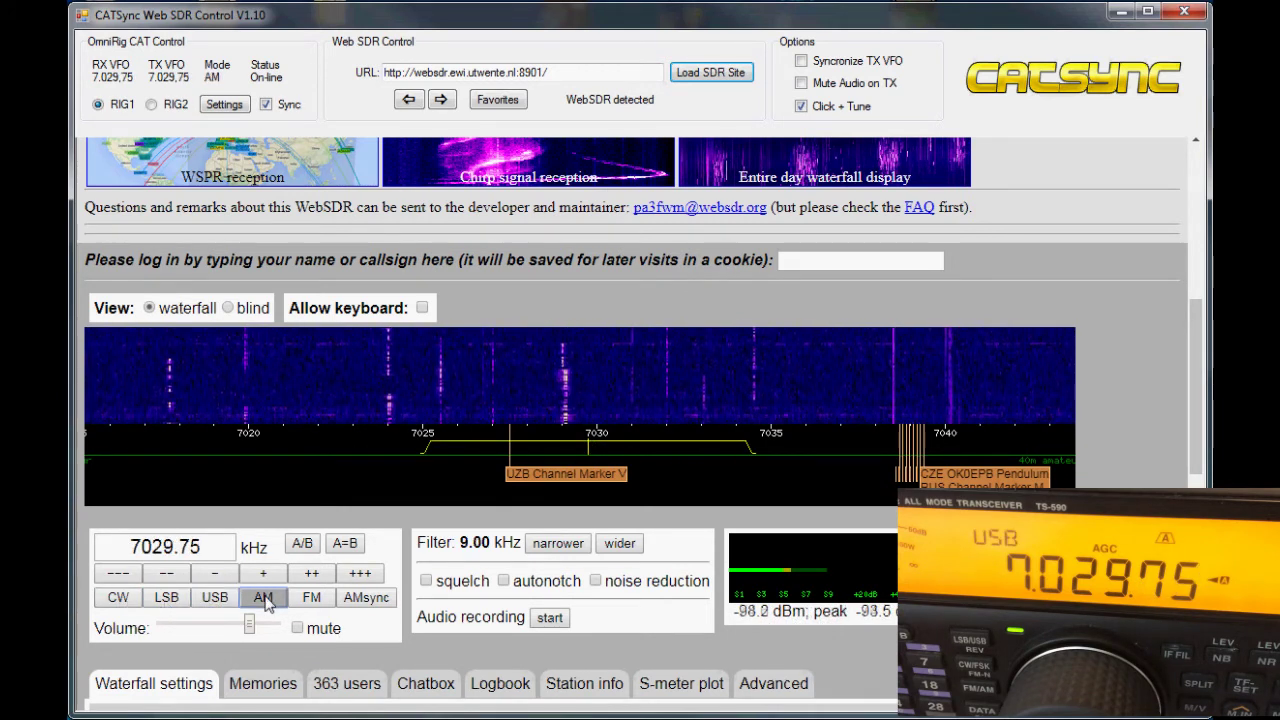
pyautogui.click(118, 597)
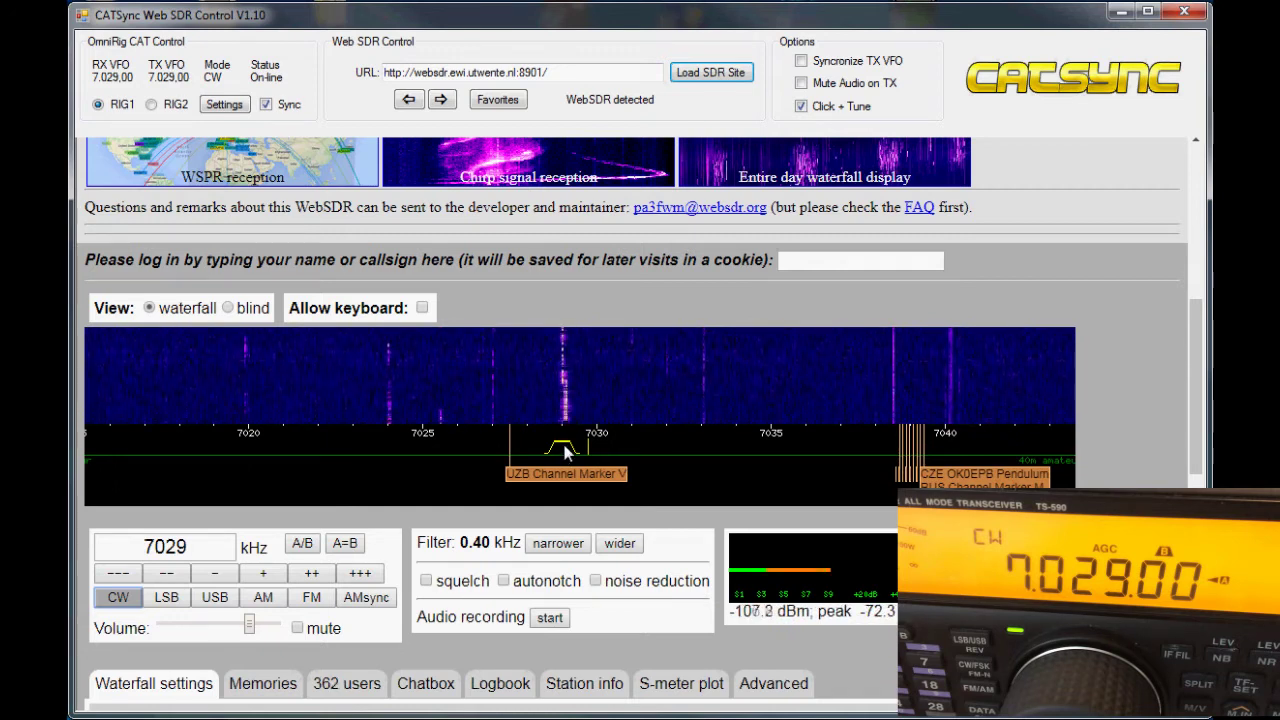
pyautogui.moveTo(565, 452); pyautogui.dragTo(393, 450)
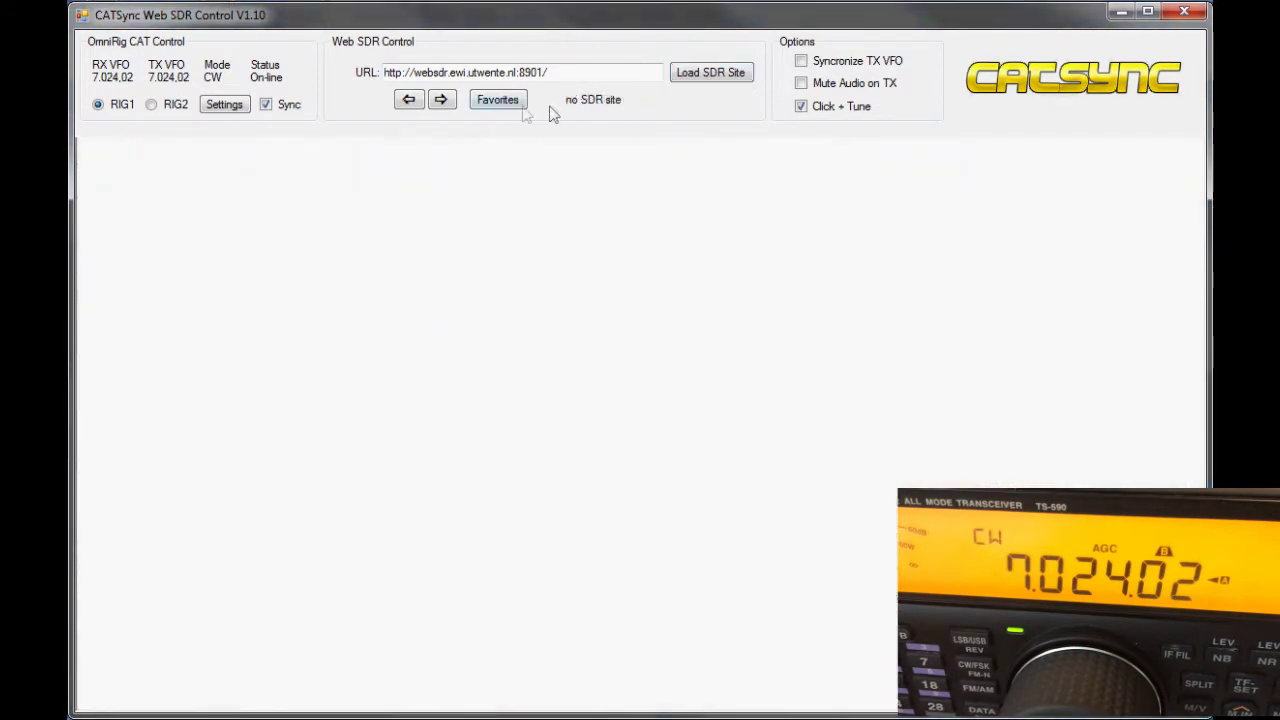
# - Pick K1RA/KW4VA KiwiSDR from the saved favourites and load it
pyautogui.click(498, 100)
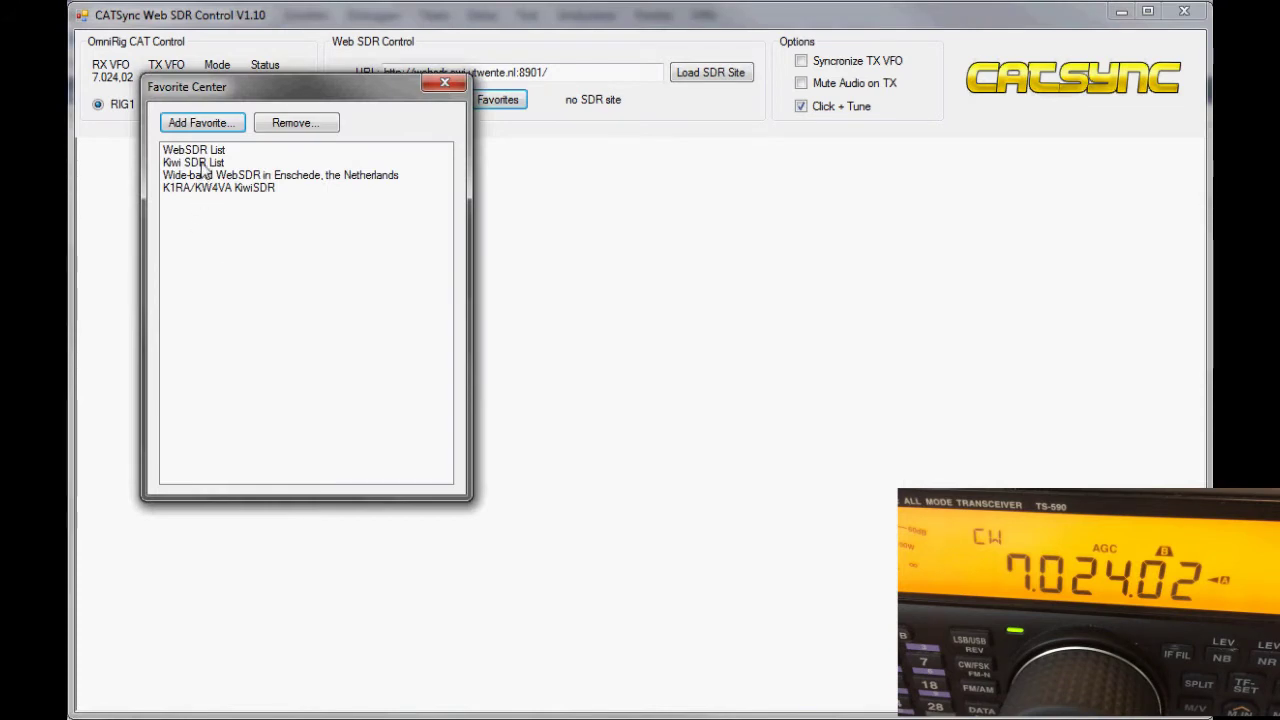
pyautogui.click(203, 189)
pyautogui.click(444, 83)
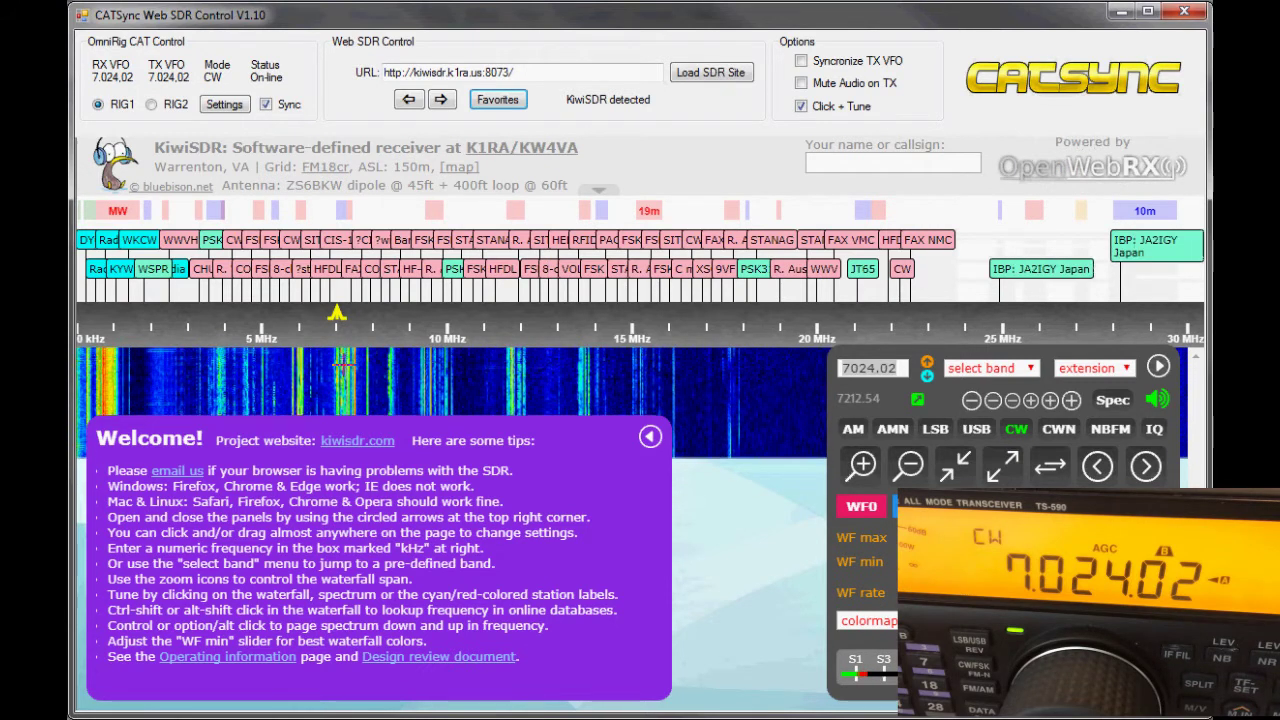
# - Dismiss the KiwiSDR welcome tips and zoom the waterfall to 7.02–7.05 MHz
pyautogui.click(648, 440)
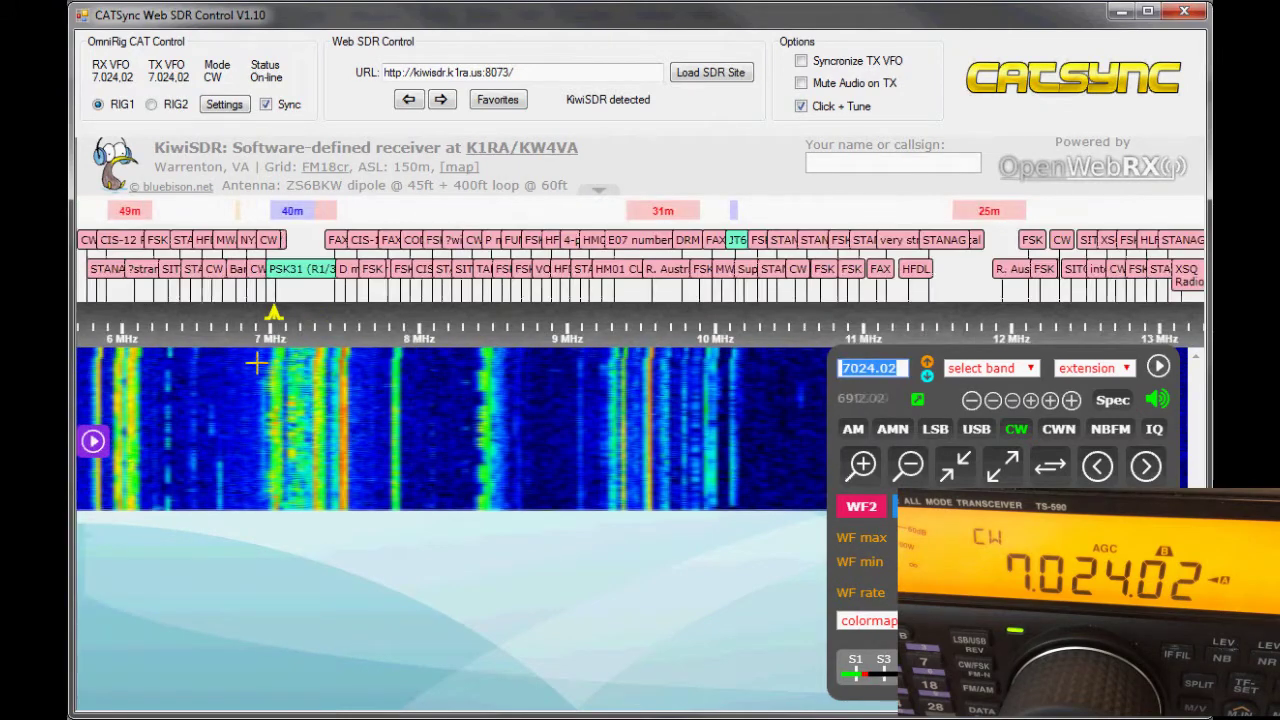
pyautogui.scroll(4, 257, 364)
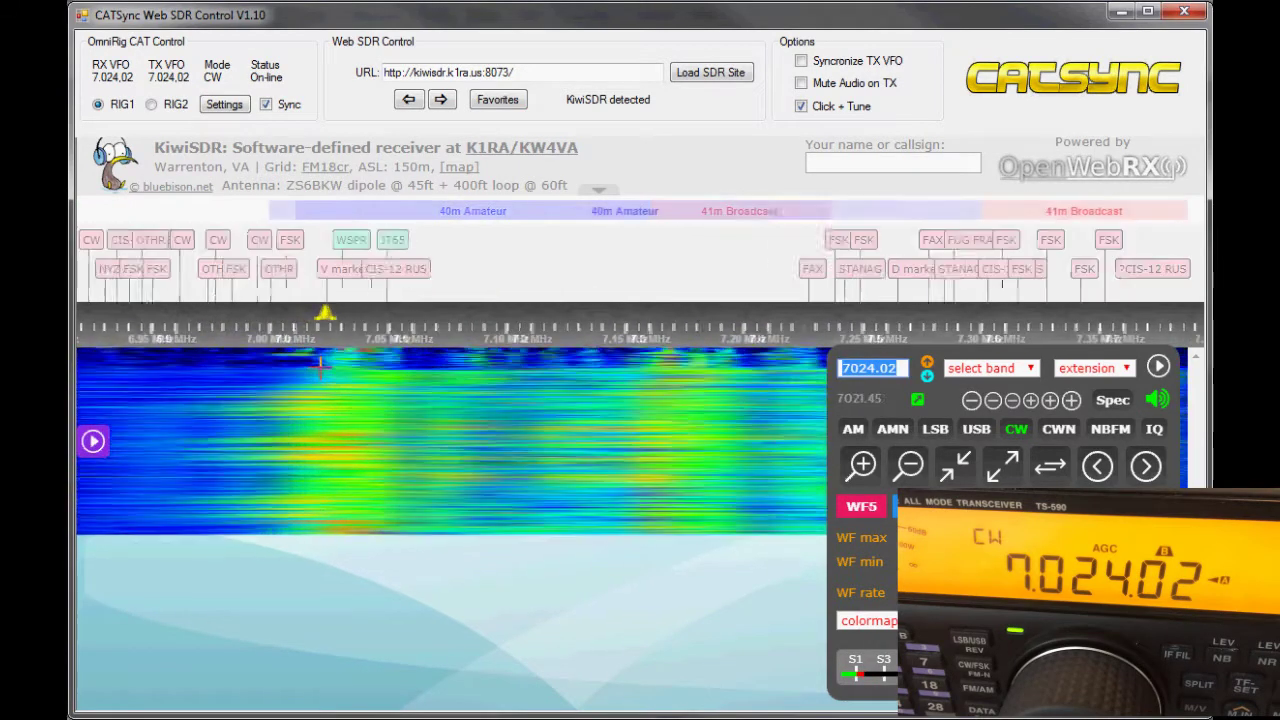
pyautogui.scroll(2, 320, 368)
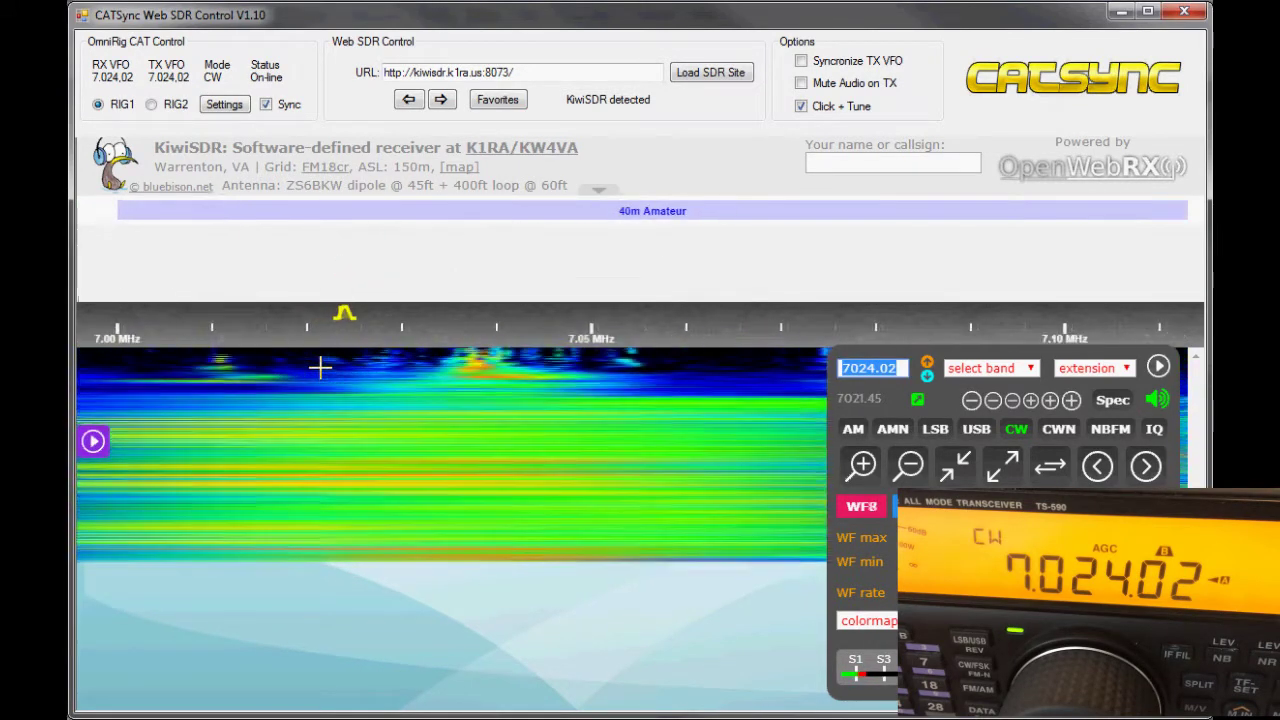
pyautogui.scroll(2, 399, 382)
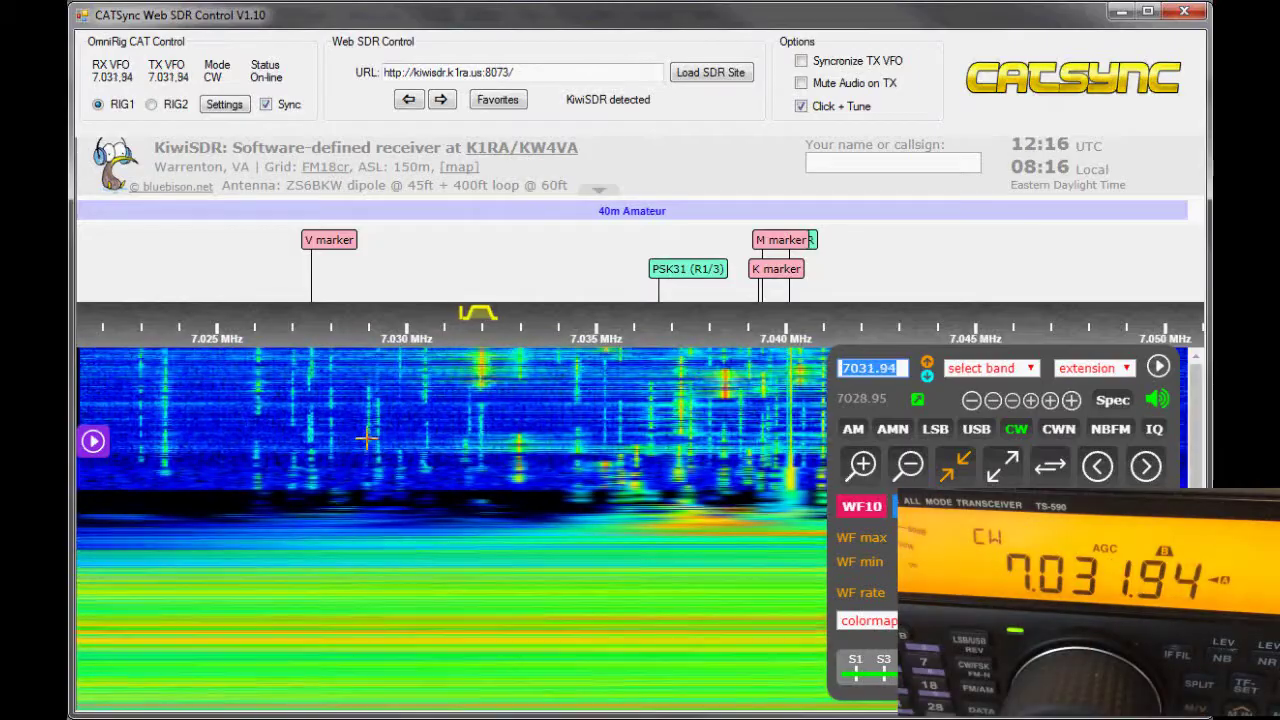
# - Click-tune the radio to 7035.26, 7038.37, 7030.61 and 7027.53 kHz, then switch to USB
pyautogui.click(605, 366)
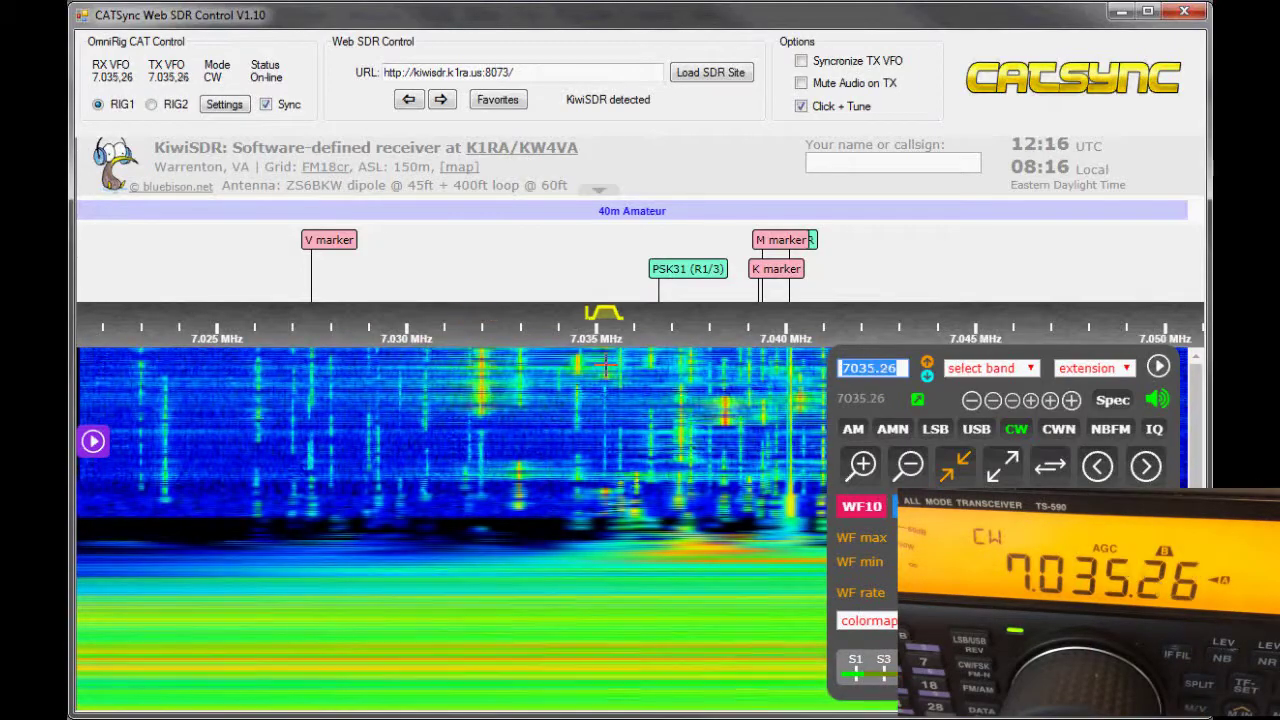
pyautogui.click(723, 398)
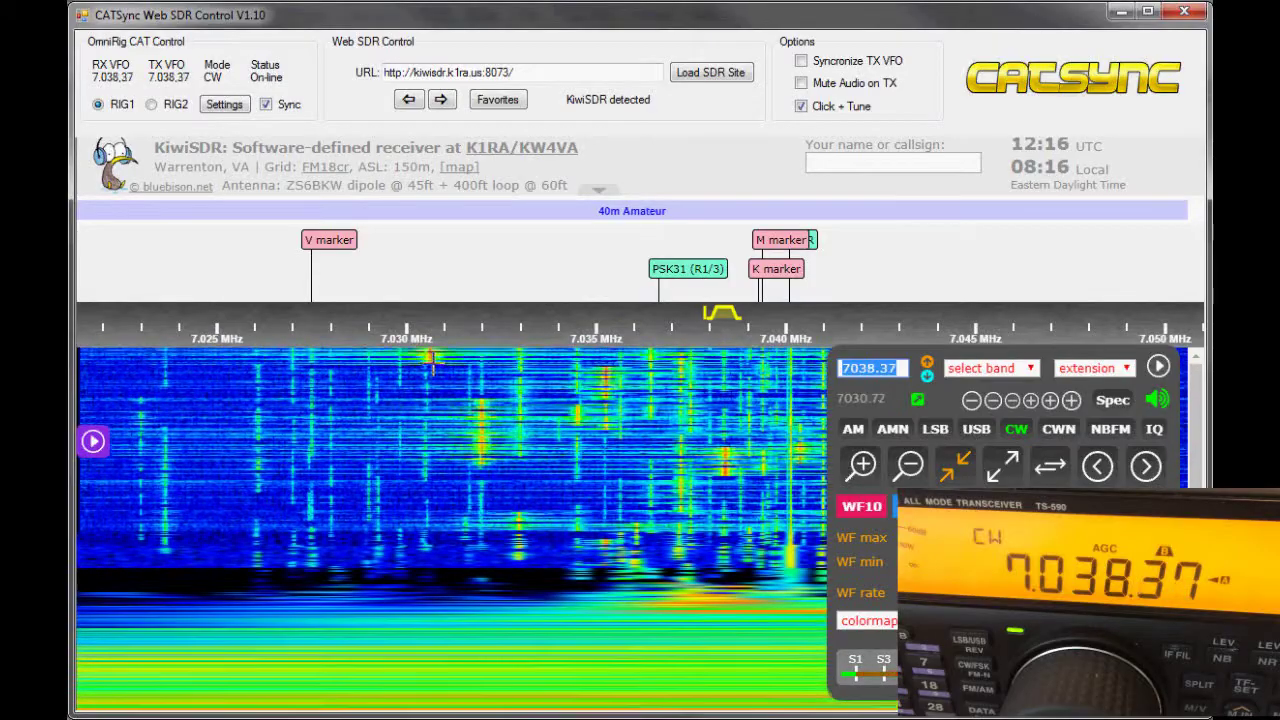
pyautogui.click(429, 363)
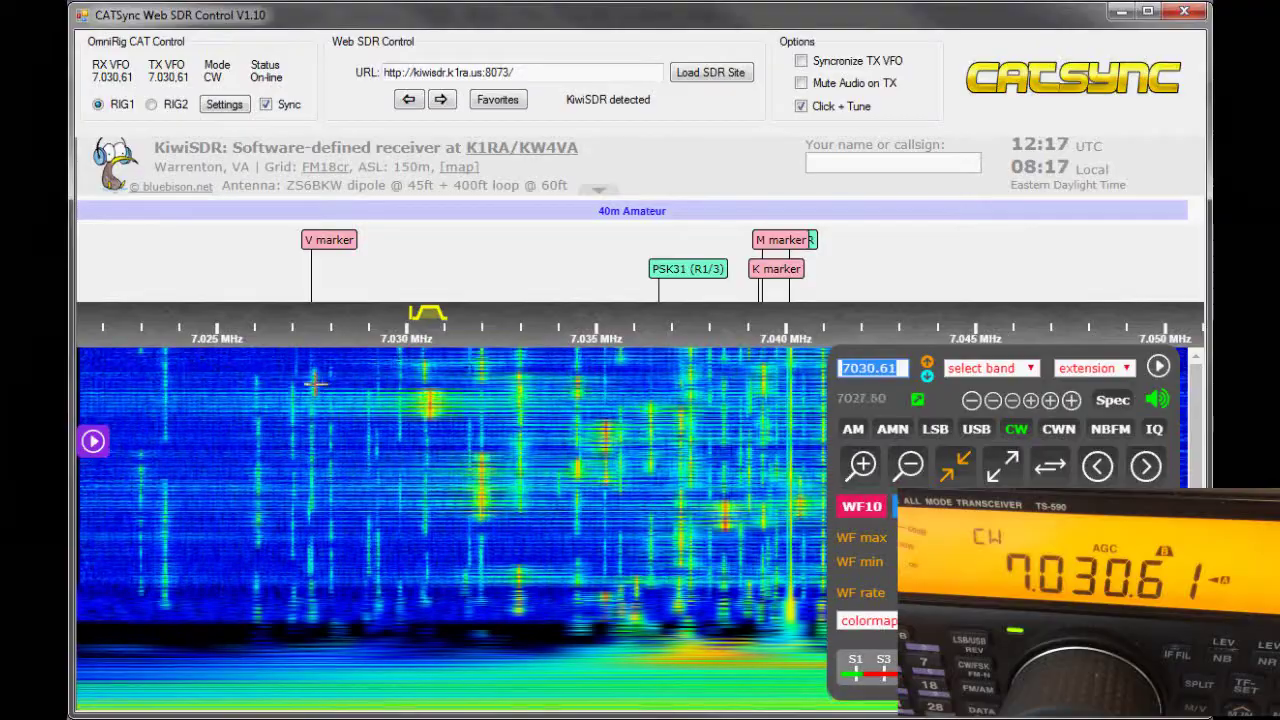
pyautogui.click(313, 383)
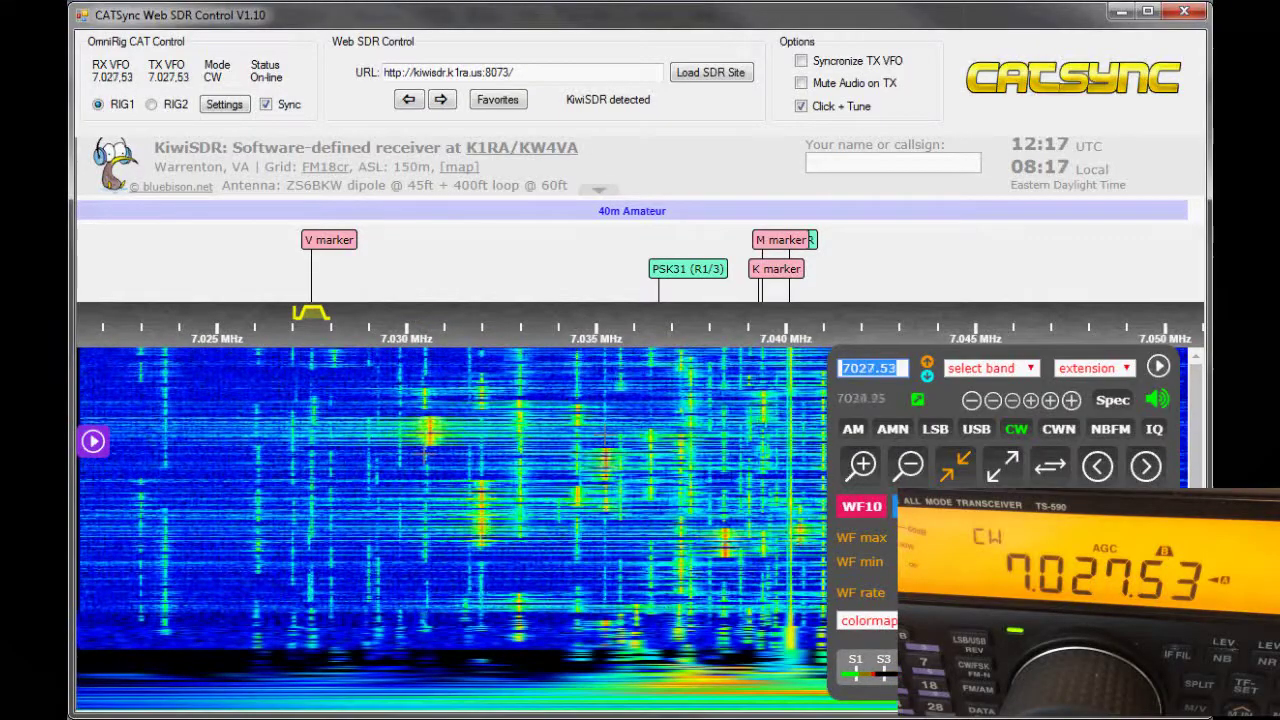
pyautogui.click(977, 430)
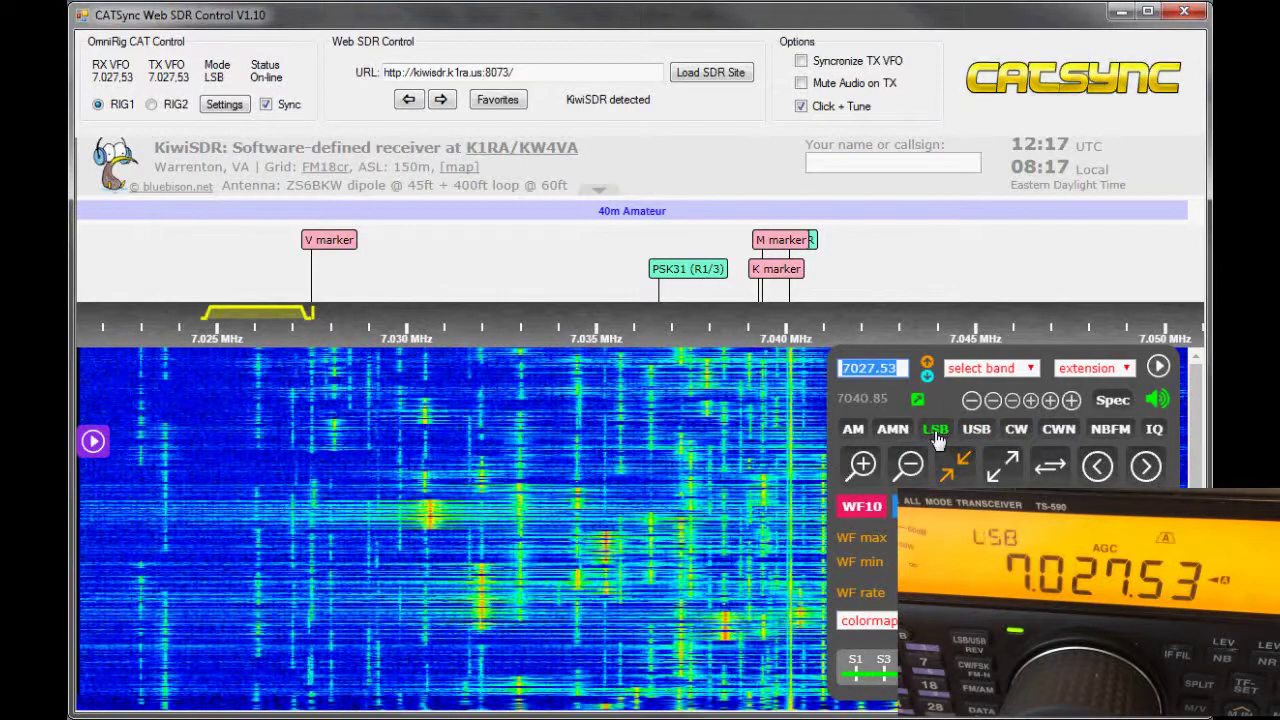
# - Switch the KiwiSDR and radio to USB, then to CW
pyautogui.click(977, 432)
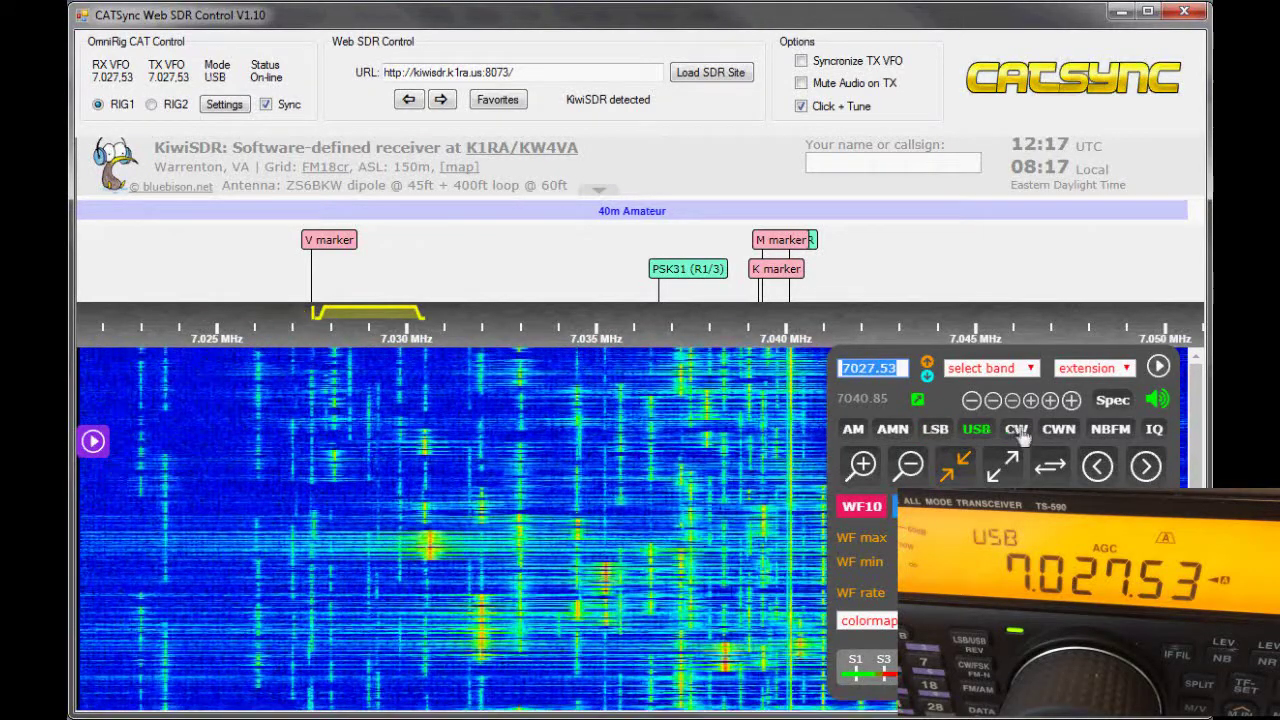
pyautogui.click(1016, 430)
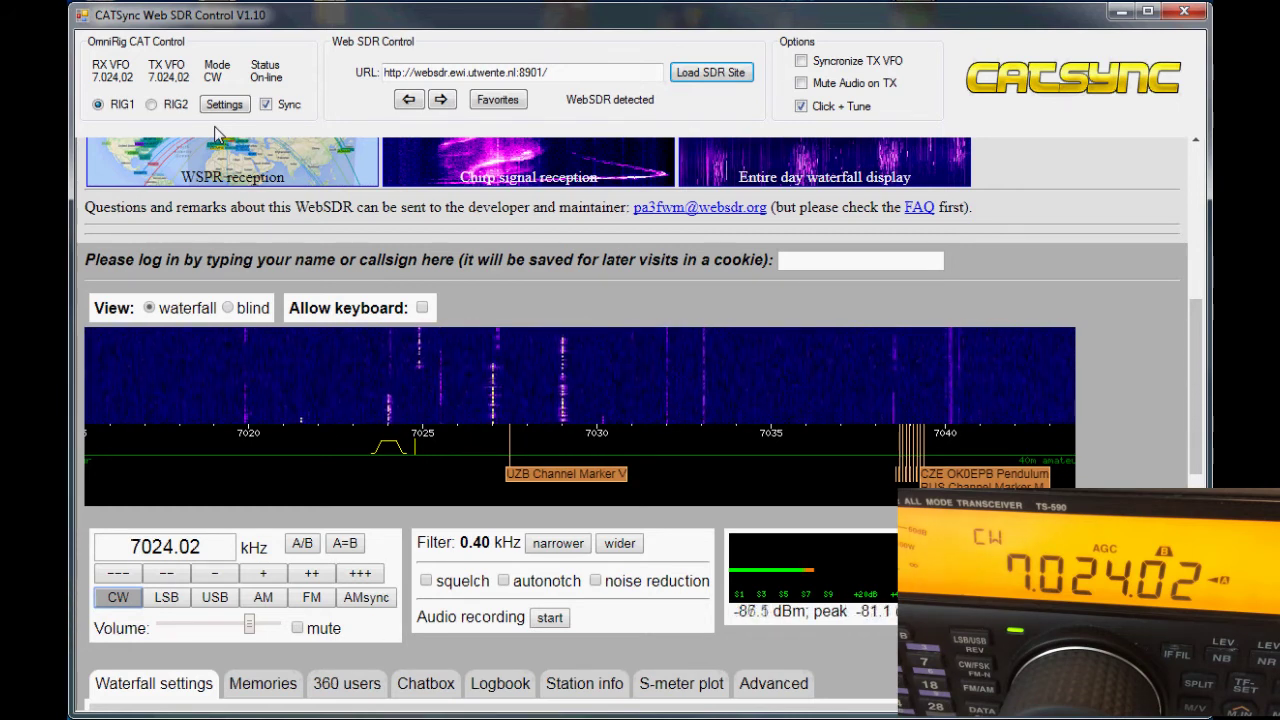
pyautogui.click(502, 104)
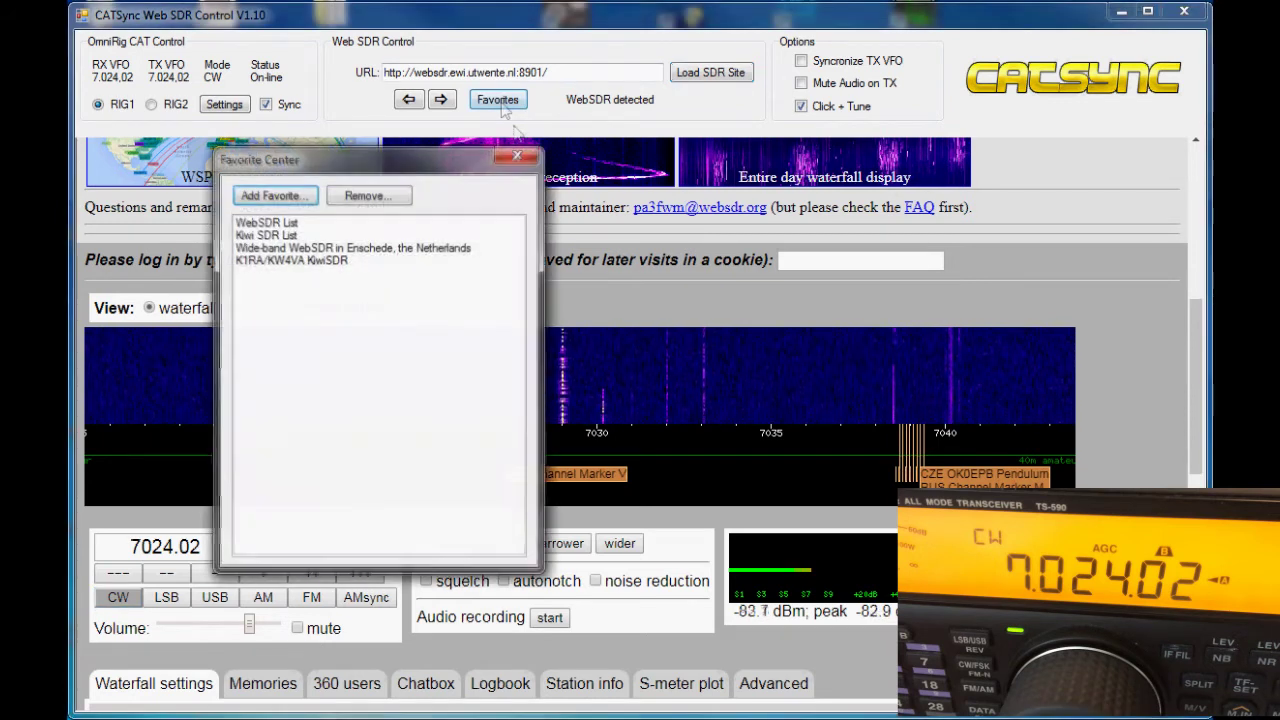
pyautogui.click(517, 156)
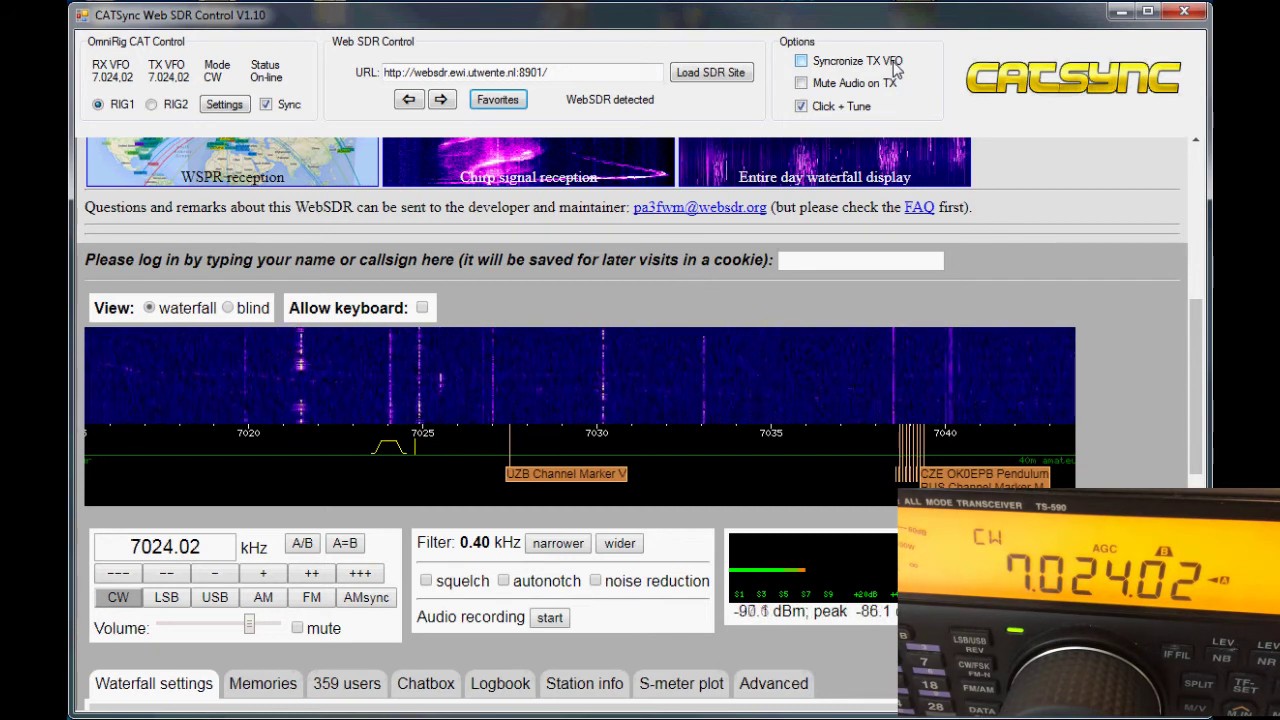
pyautogui.click(804, 63)
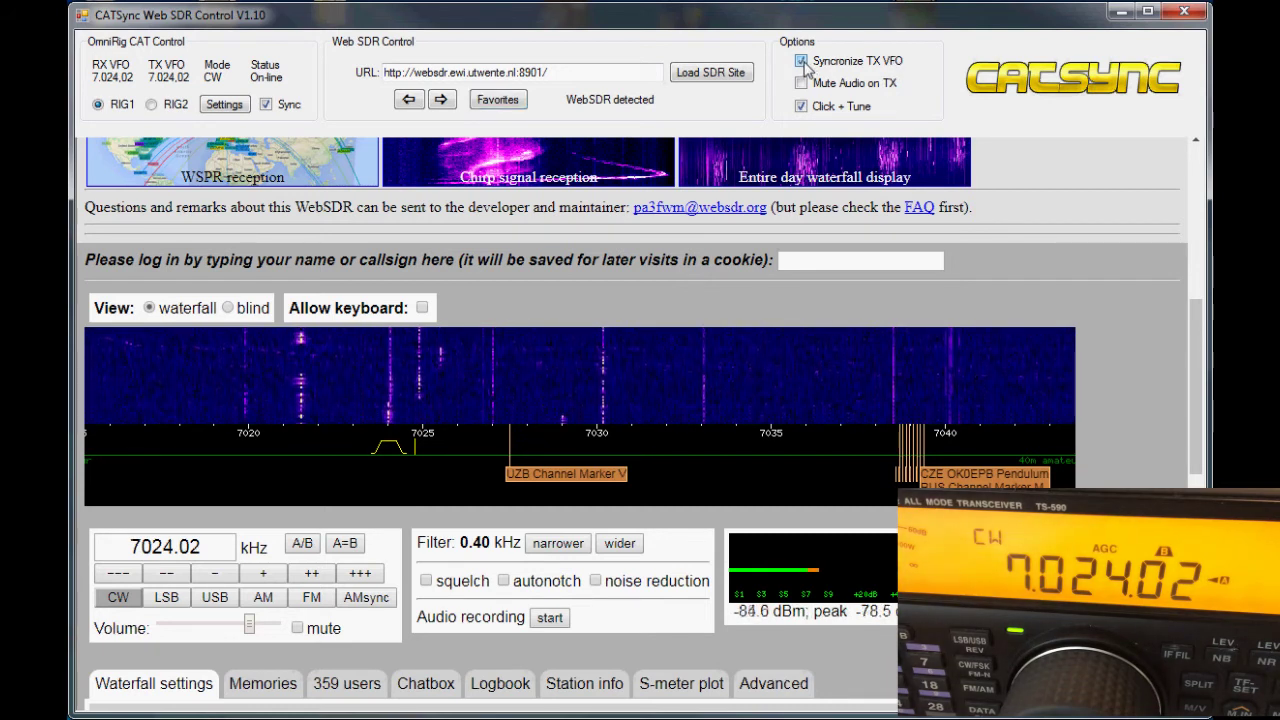
pyautogui.click(804, 63)
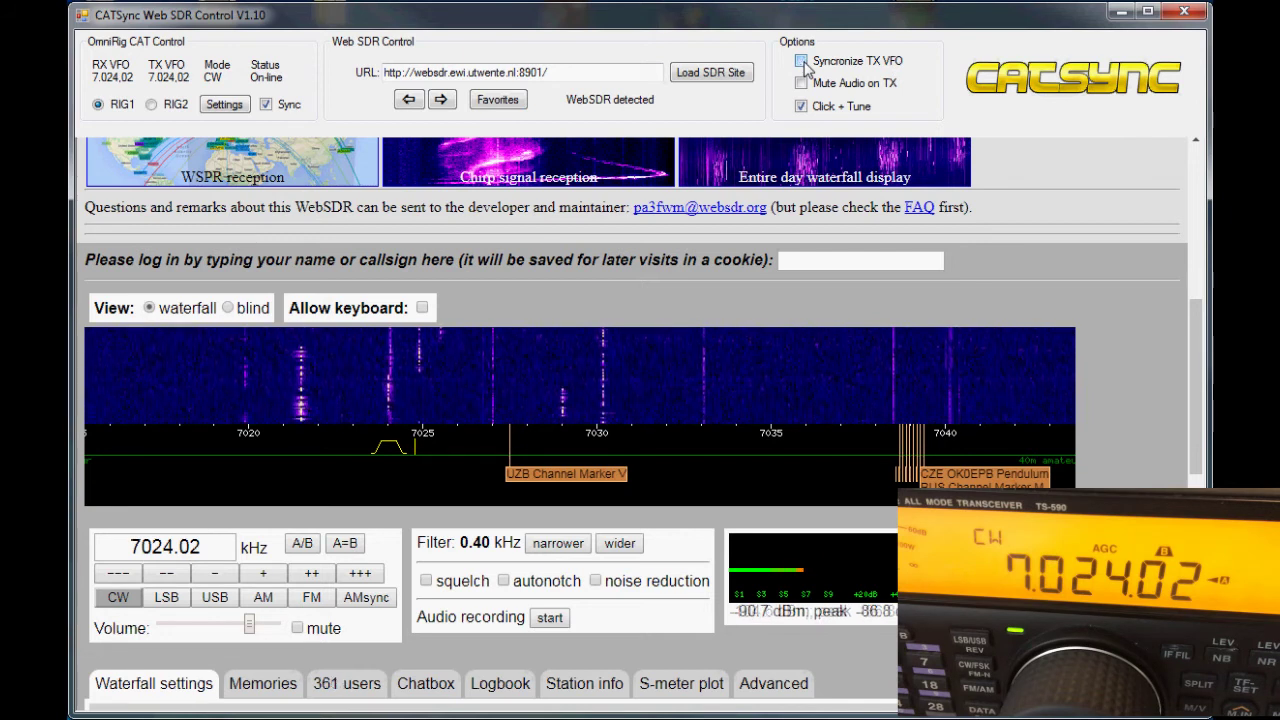